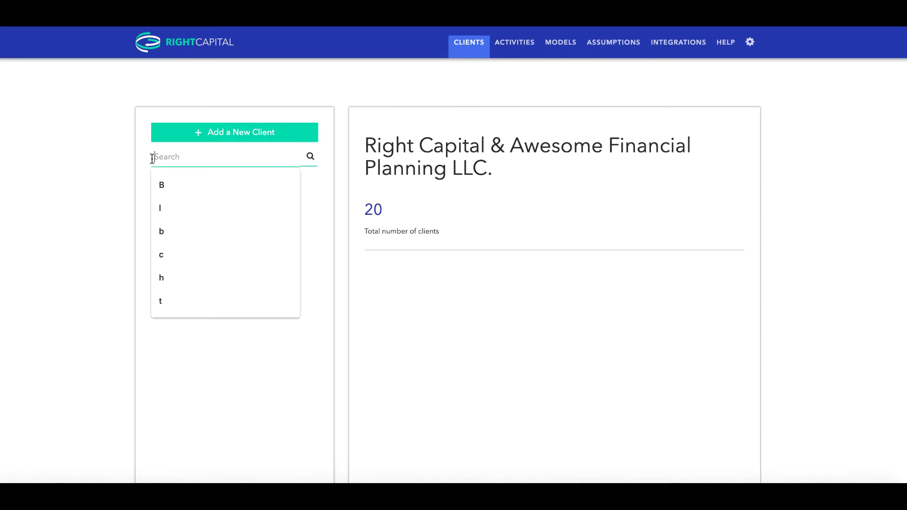
- Find the client by last name, open the plan and show its retirement cash flows for the Retire in Florida scenario
type("Banks")
left_click(306, 185)
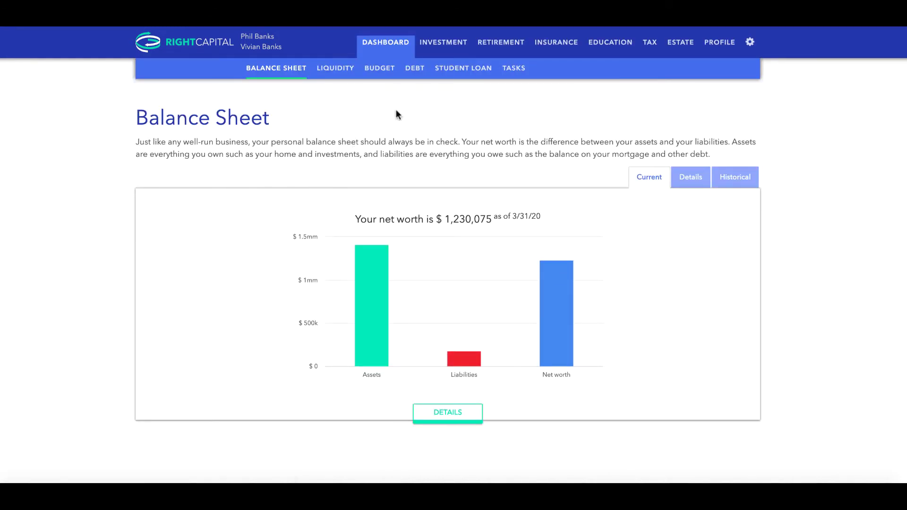
left_click(499, 56)
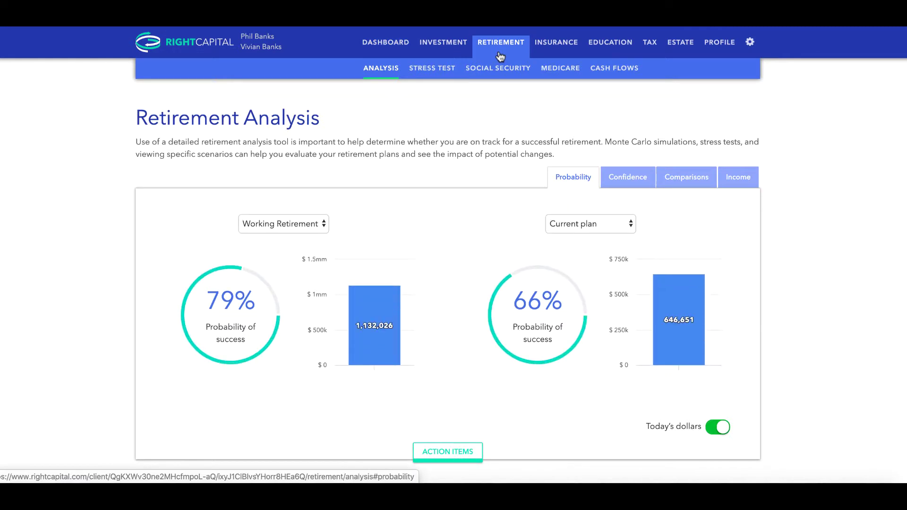
left_click(612, 76)
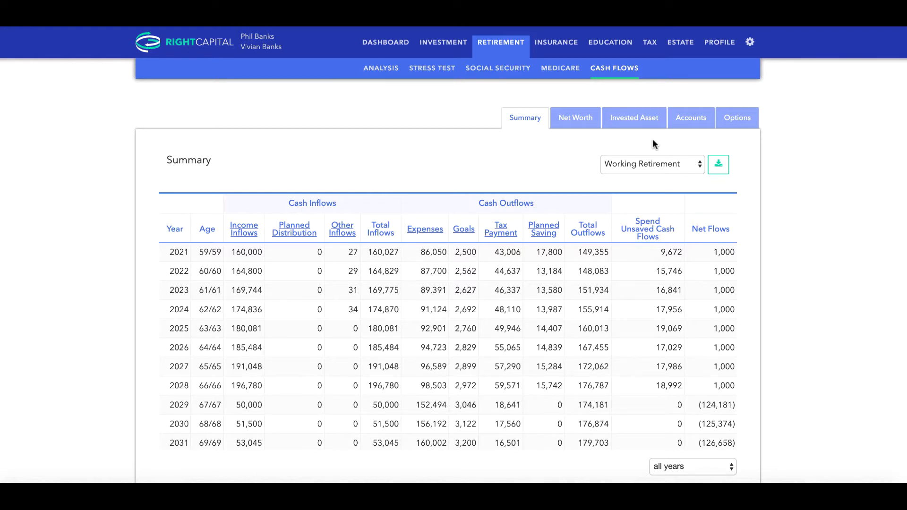
left_click(688, 167)
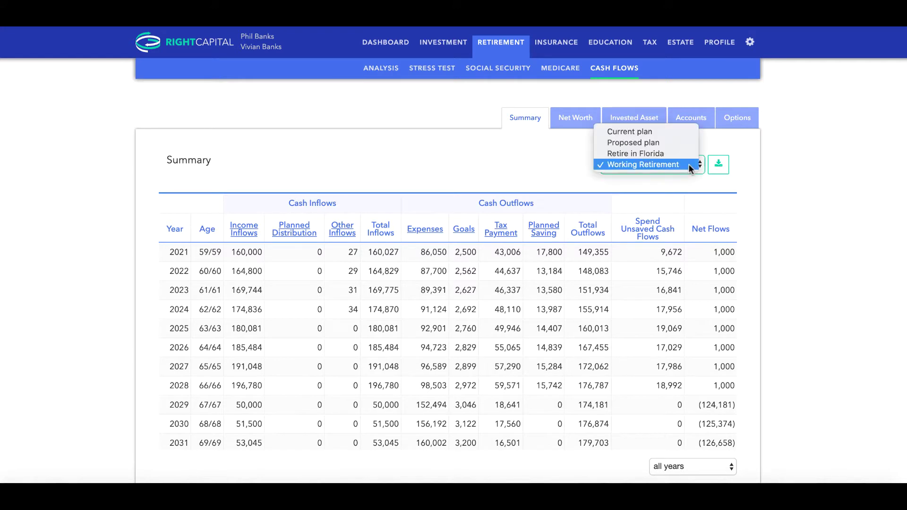
left_click(687, 153)
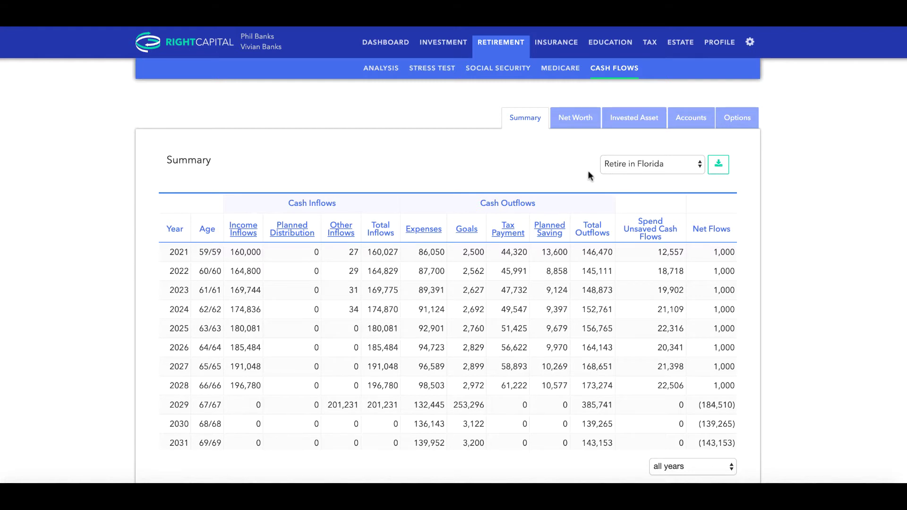
- Look through the Net Worth, Invested Asset, Accounts and Options cash flow tables, ending back at the Summary
left_click(579, 126)
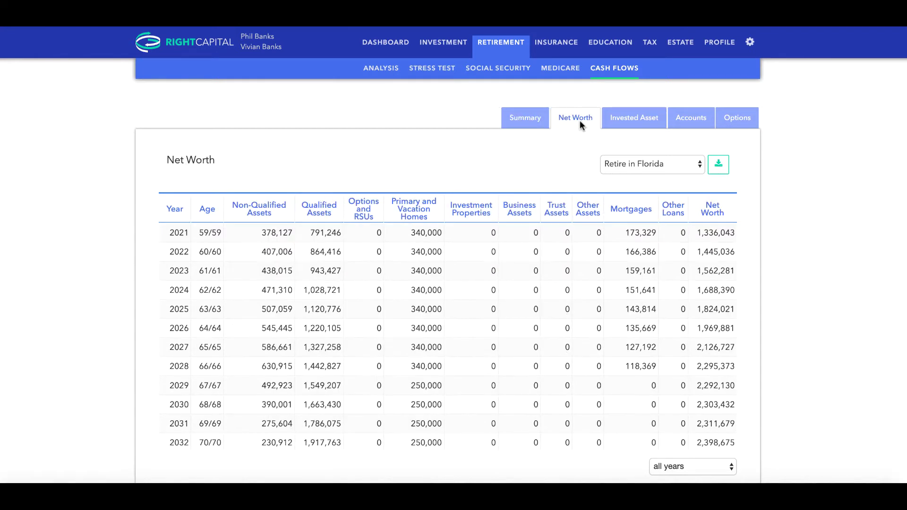
left_click(632, 123)
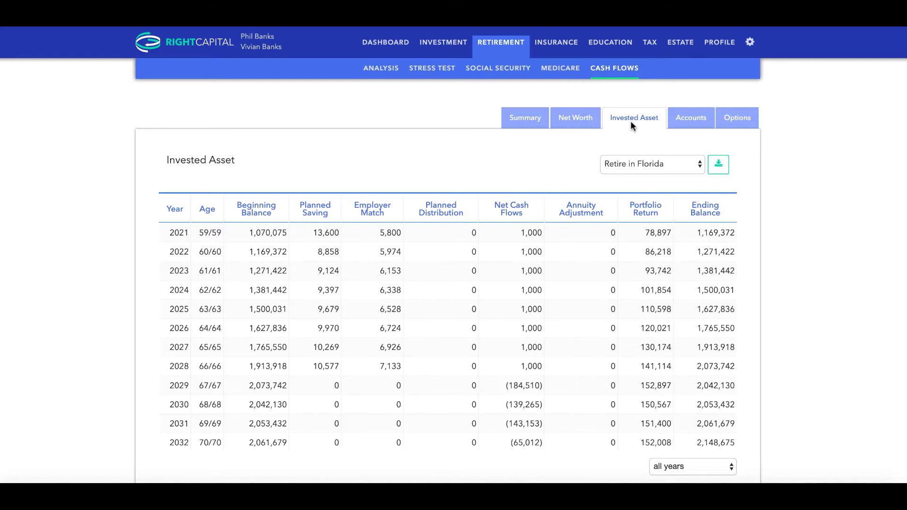
left_click(688, 123)
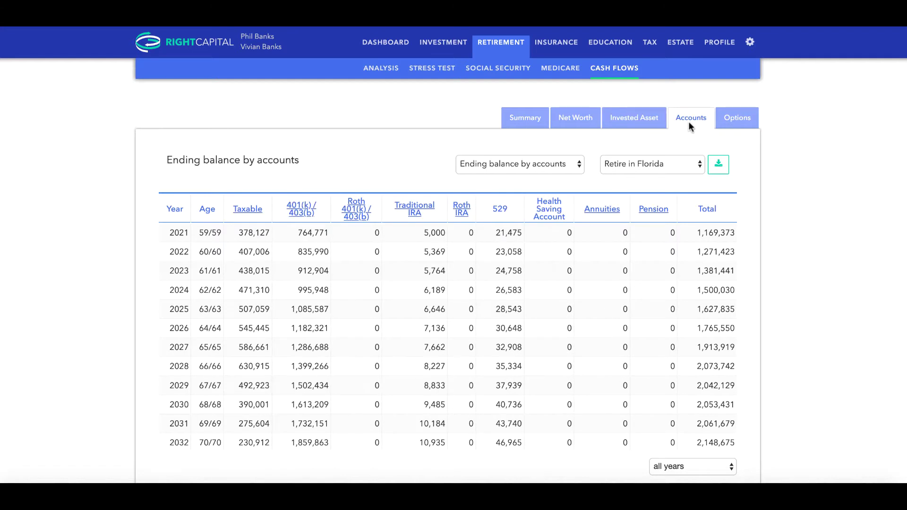
left_click(735, 122)
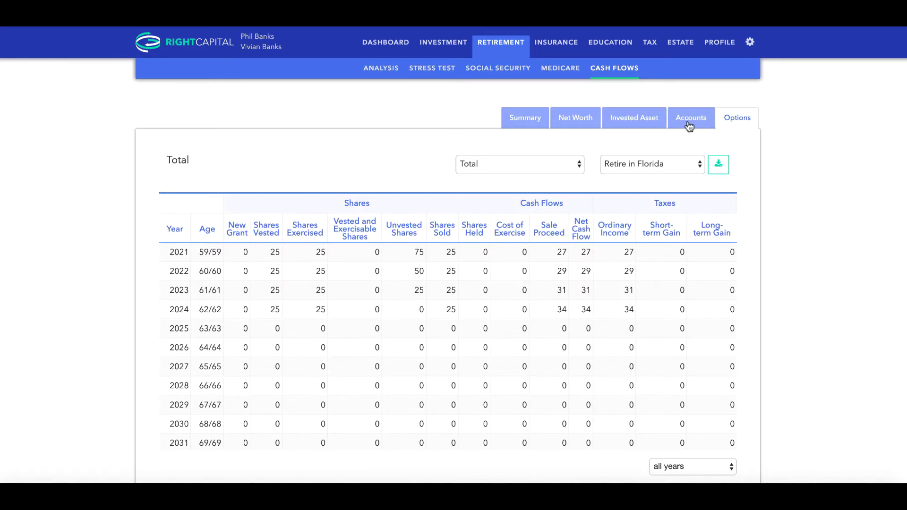
left_click(522, 126)
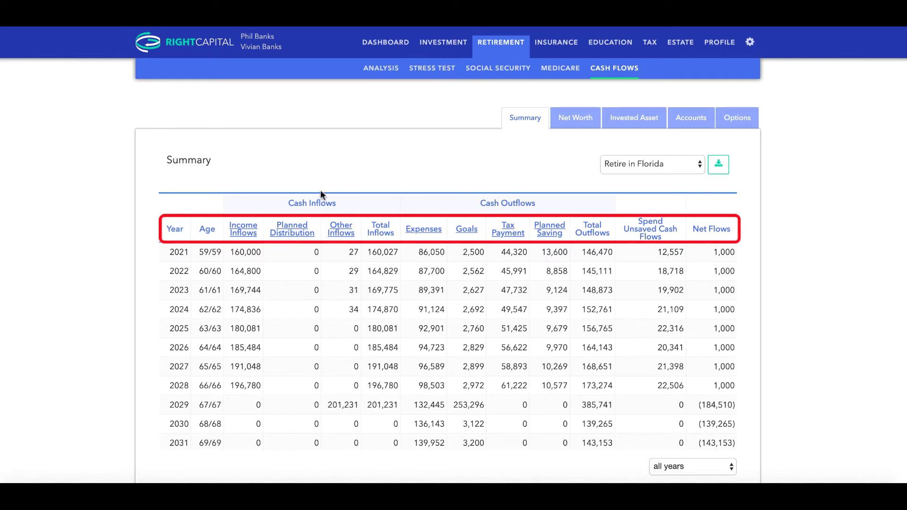
- Drill down into Income Inflows and its Salary breakdown, and return to the cash flow Summary
left_click(242, 239)
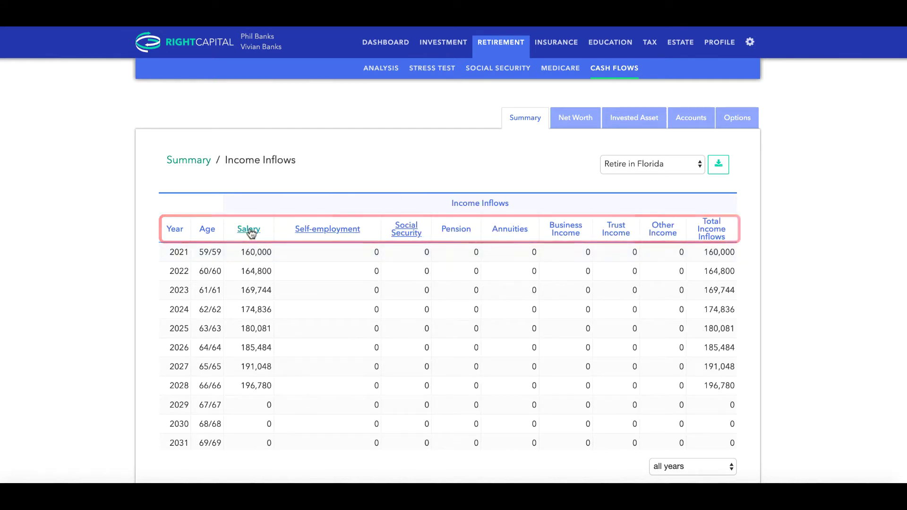
left_click(249, 232)
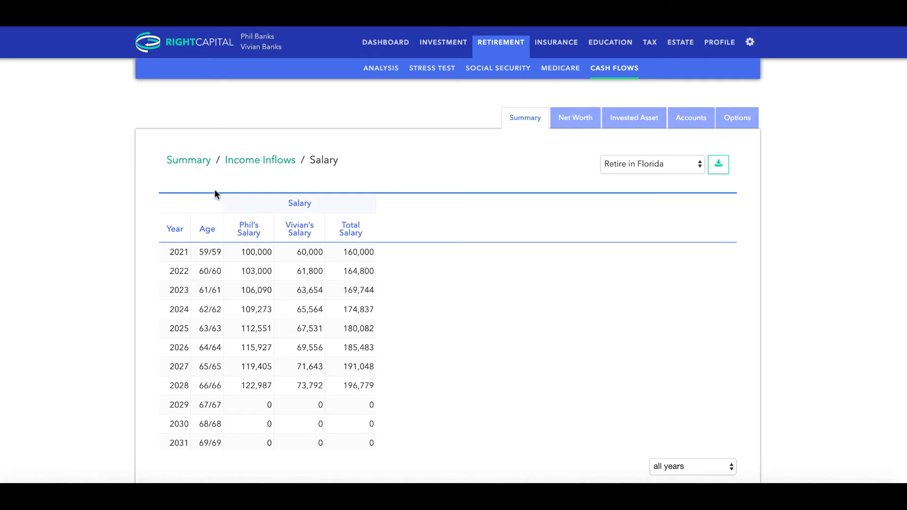
left_click(194, 163)
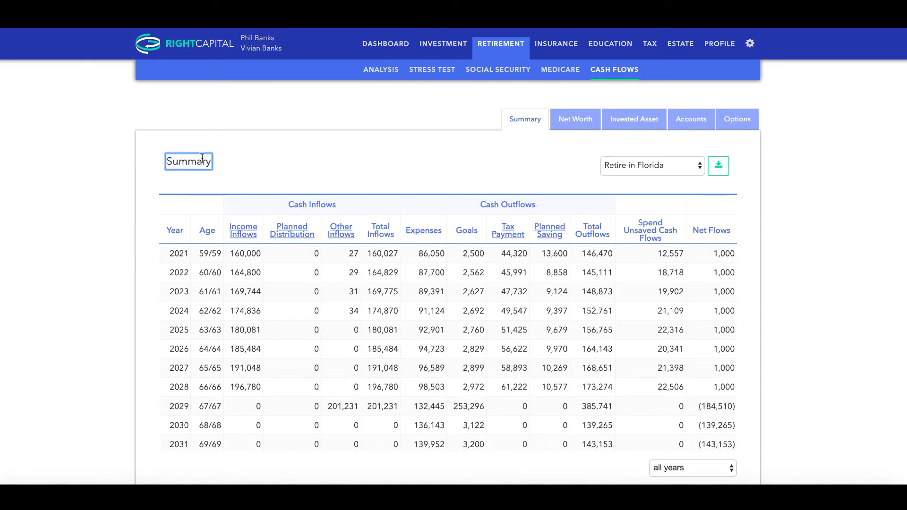
- Go back to the advisor's client list and set the client's planning method to Goal based
left_click(210, 53)
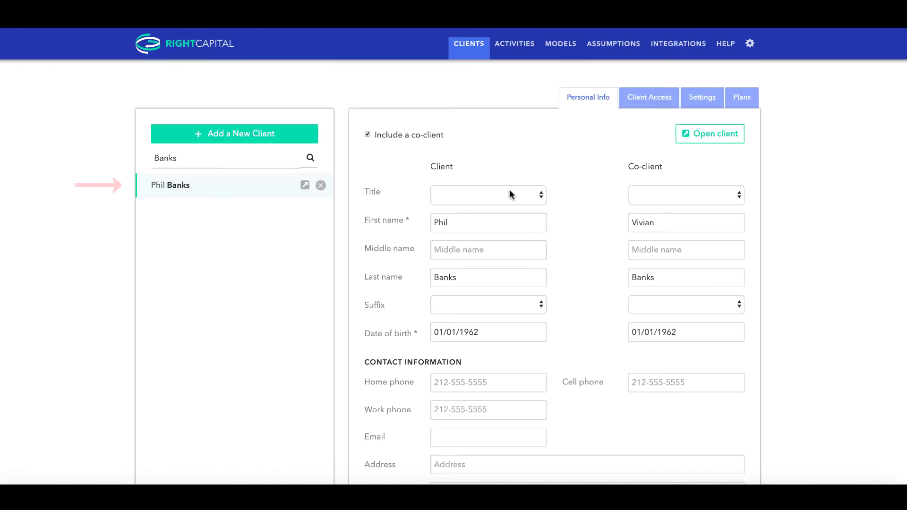
left_click(712, 102)
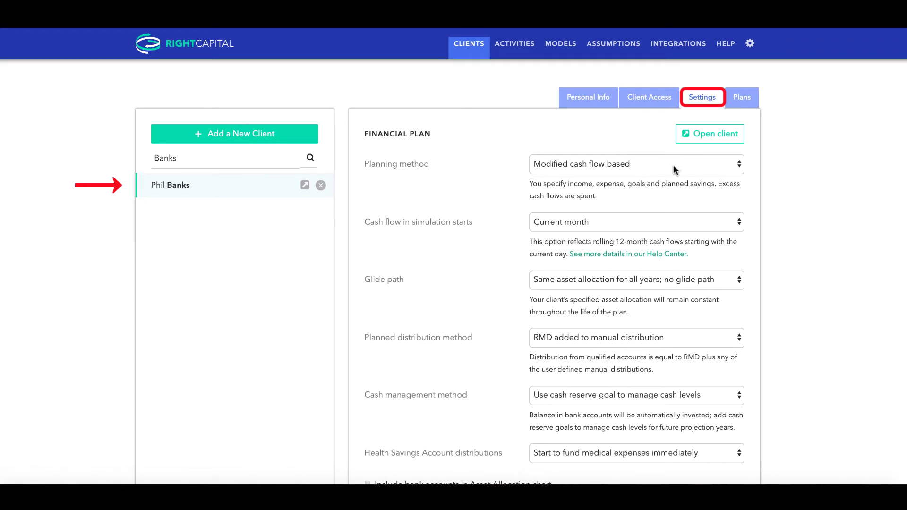
left_click(673, 169)
left_click(670, 175)
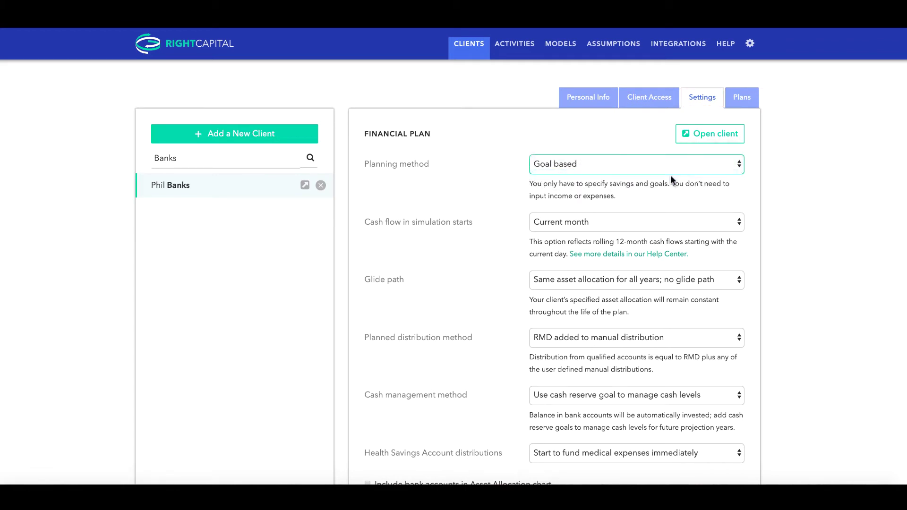
- Reopen the client's plan and view the Net Worth and Accounts tables of its retirement cash flows
left_click(710, 133)
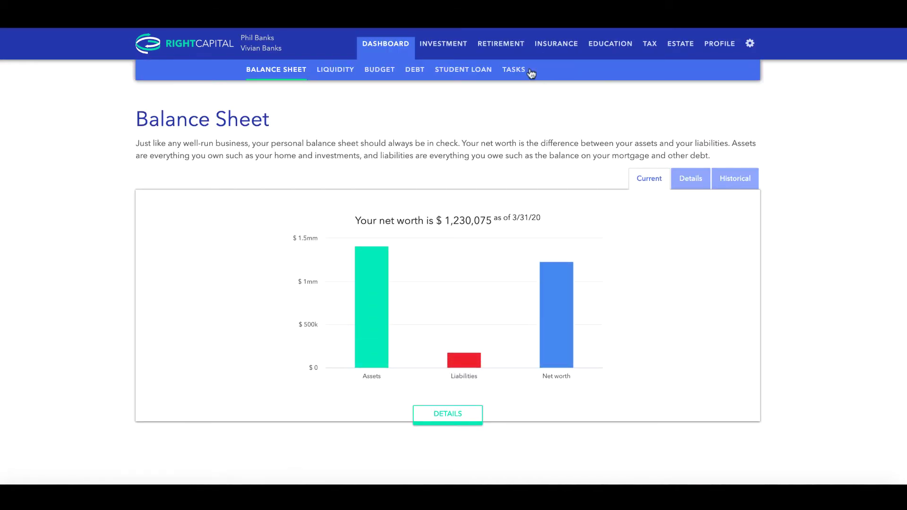
left_click(500, 43)
left_click(614, 70)
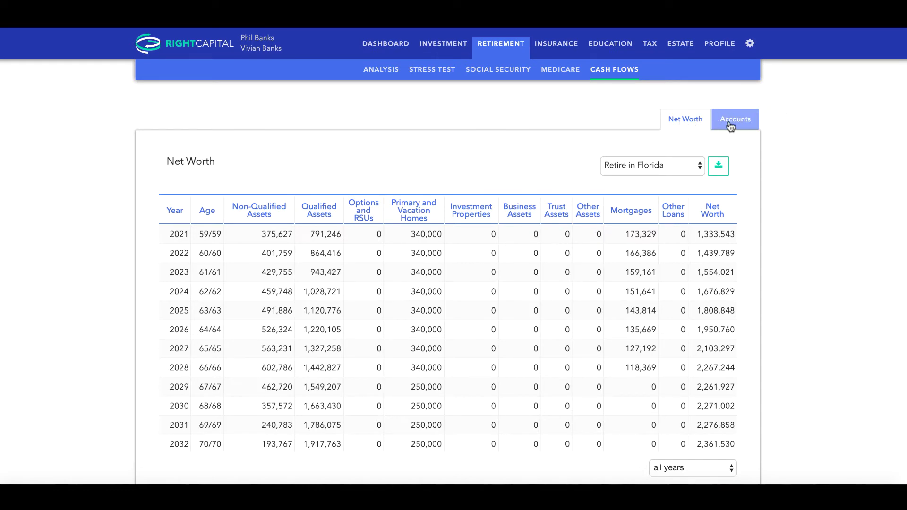
left_click(729, 123)
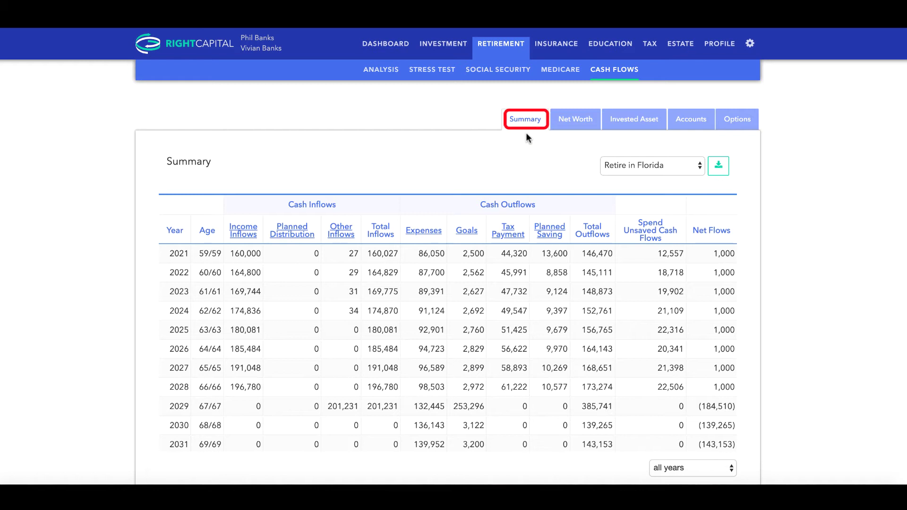
- Drill down into Planned Saving and its 401(k) breakdown, and return to the cash flow Summary
left_click(549, 230)
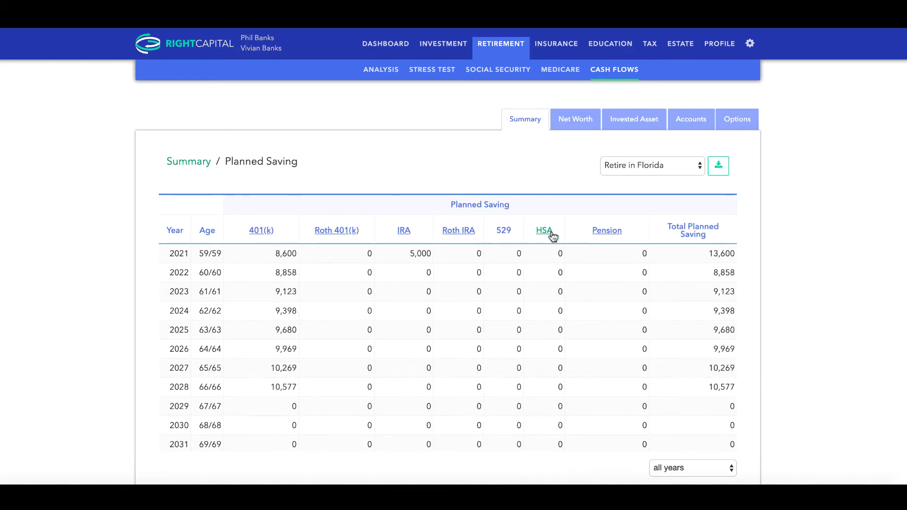
left_click(261, 231)
left_click(203, 161)
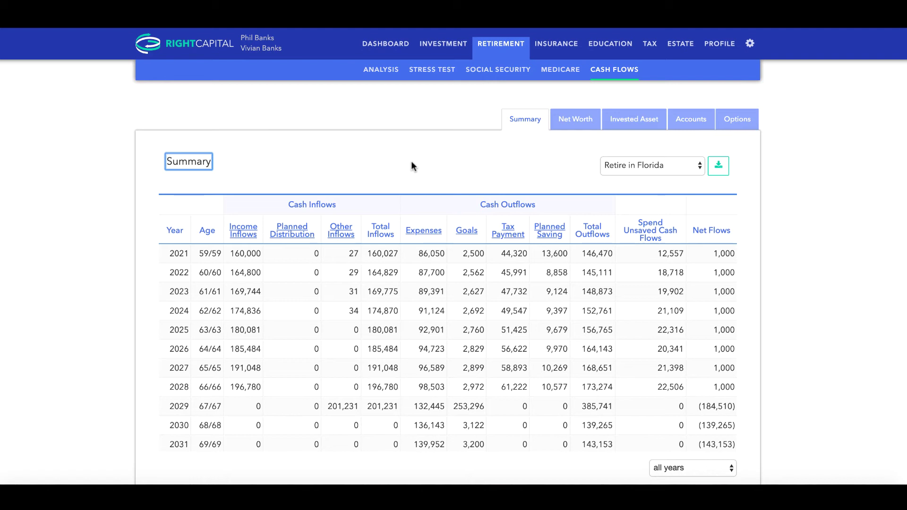
- View the Net Worth, Invested Asset and Accounts cash flow tables for the Retire in Florida scenario
left_click(586, 126)
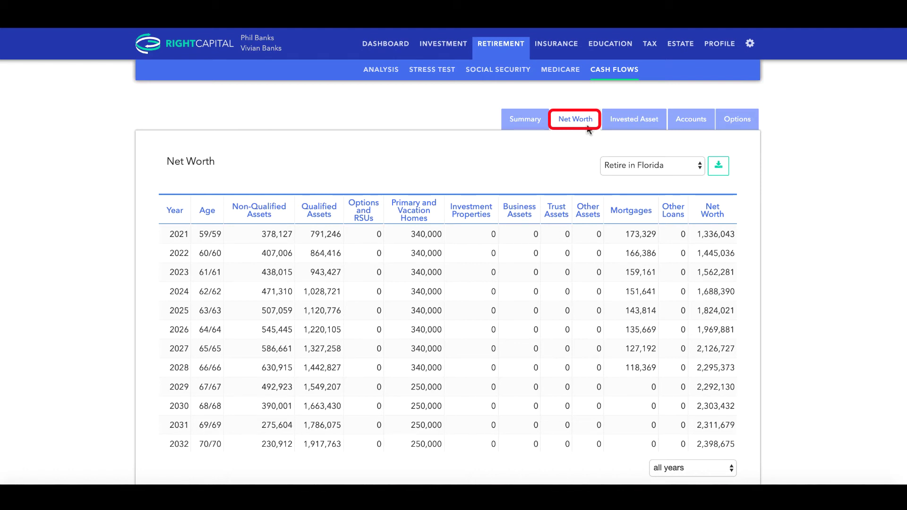
left_click(630, 127)
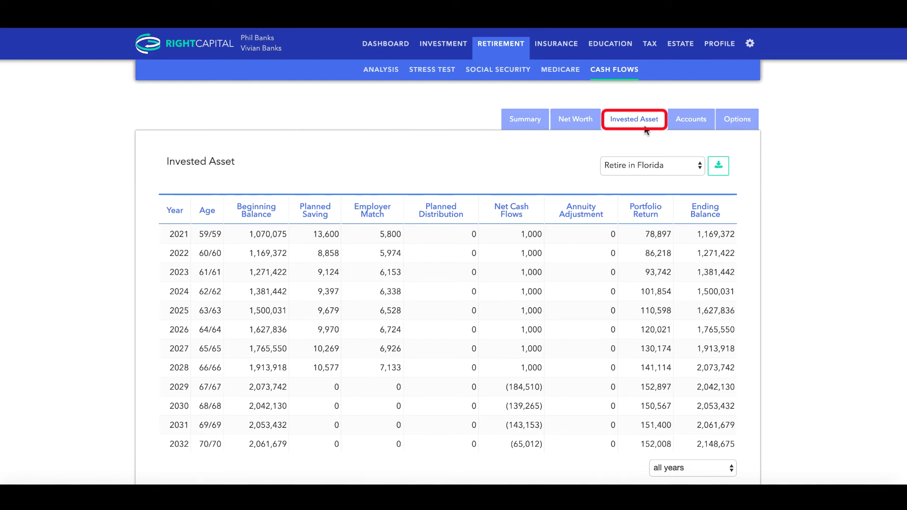
left_click(690, 123)
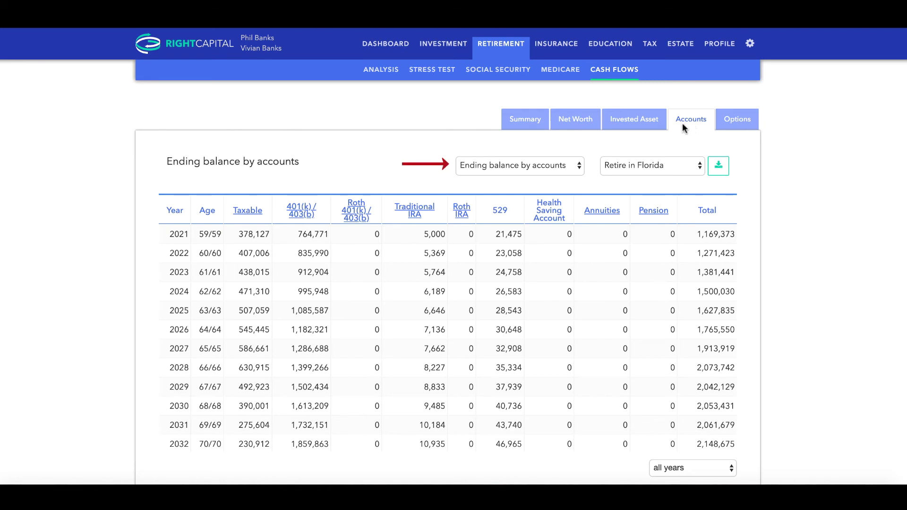
- Show the additions to accounts and the required minimum distributions, examining the distributions into the mid-2030s
left_click(581, 165)
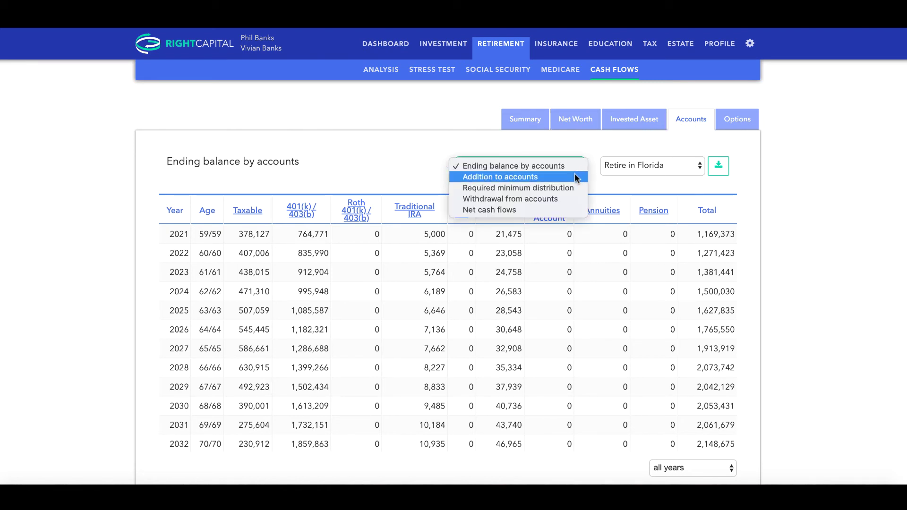
left_click(574, 177)
left_click(576, 170)
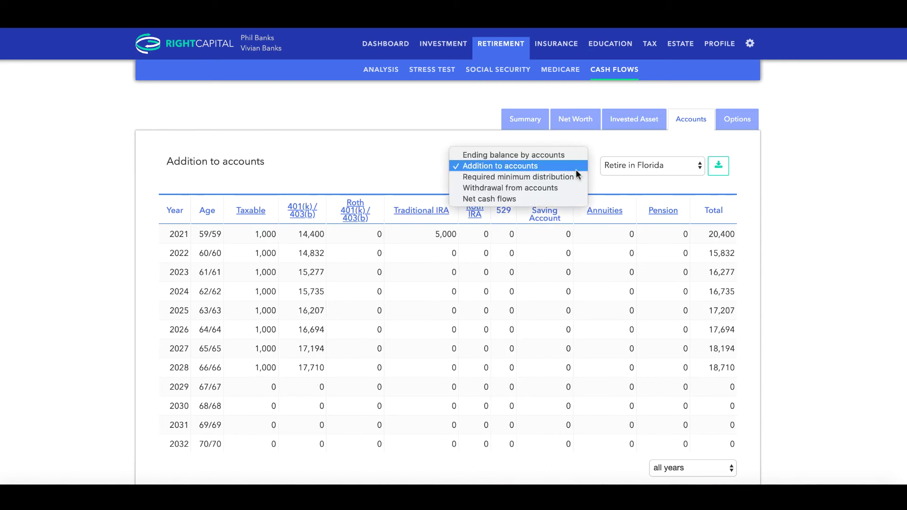
left_click(573, 177)
scroll(574, 254, "down", 3)
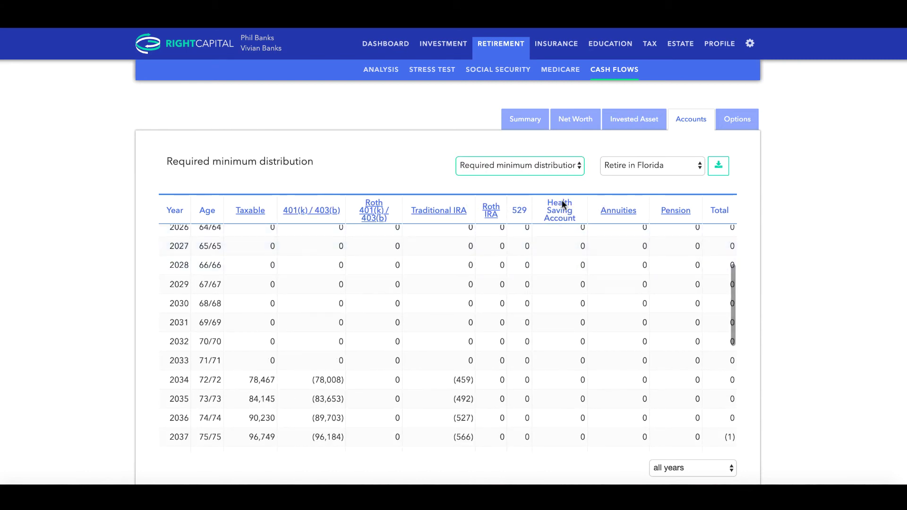
- Show the withdrawals from accounts and the net cash flows by account, examining the net cash flows from 2021
left_click(568, 165)
left_click(568, 174)
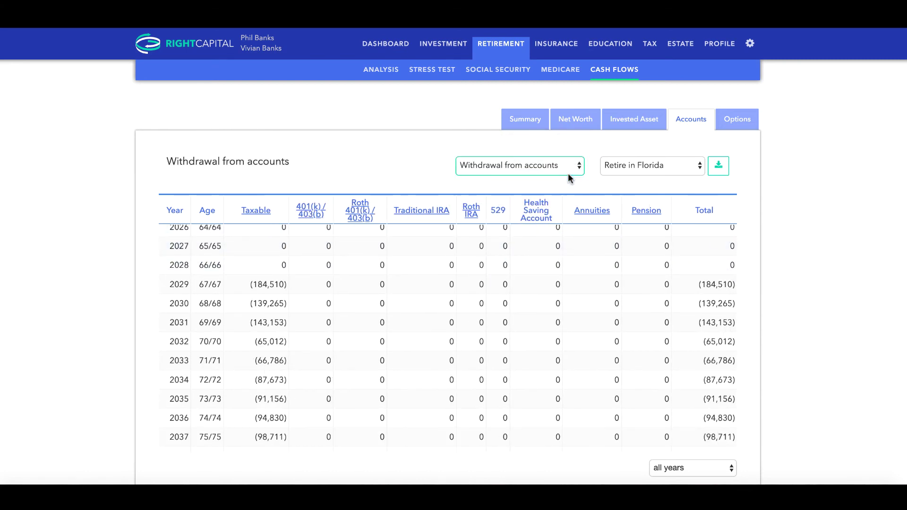
left_click(569, 170)
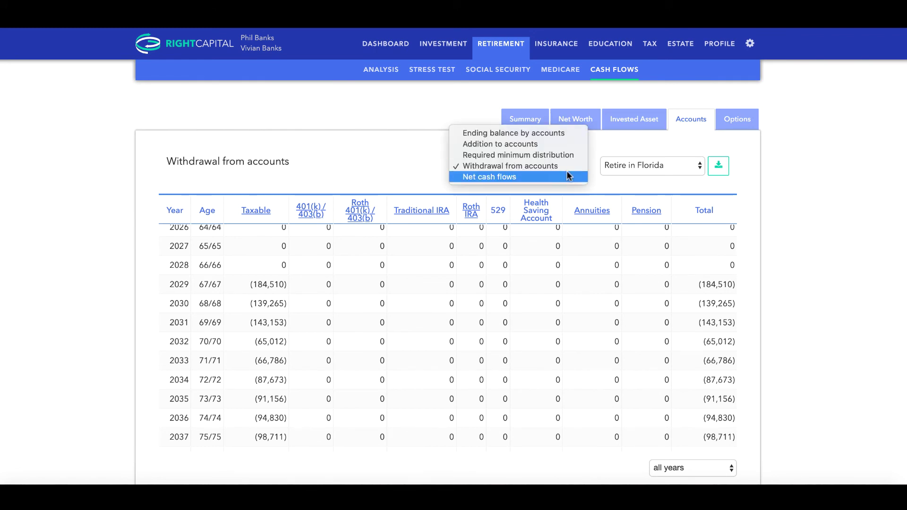
left_click(570, 174)
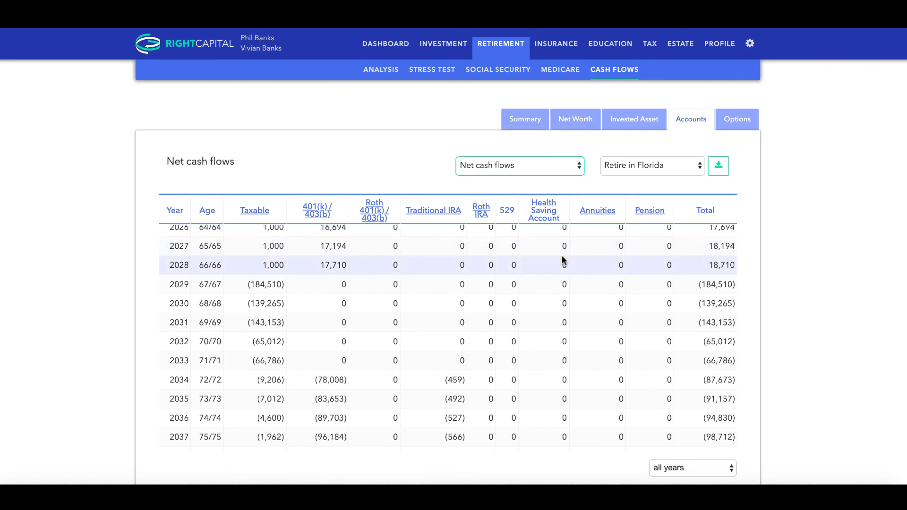
scroll(563, 260, "up", 3)
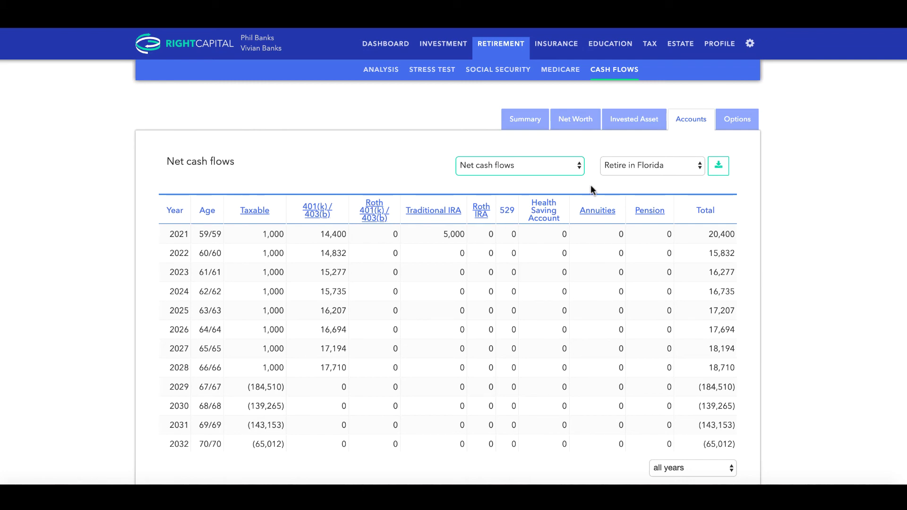
- Drill down into the Traditional IRA and Taxable columns of the net cash flows, returning to the overview each time
left_click(455, 210)
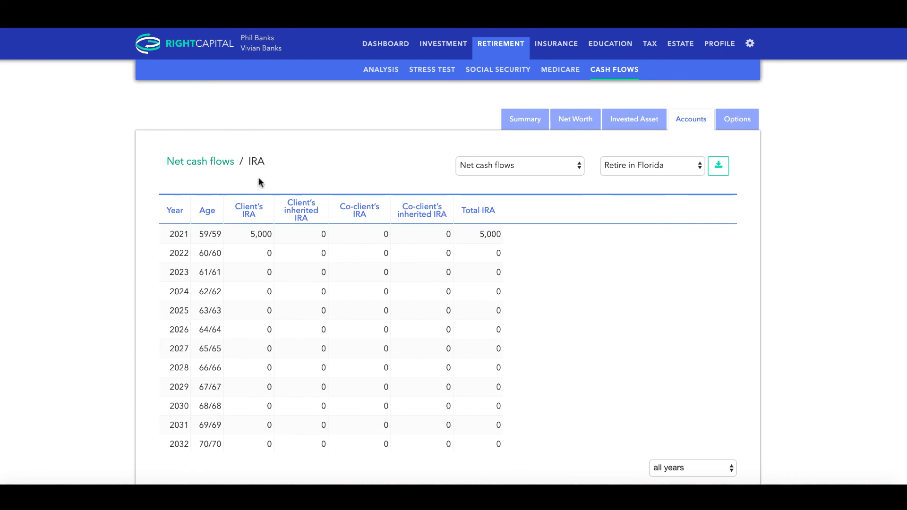
left_click(226, 163)
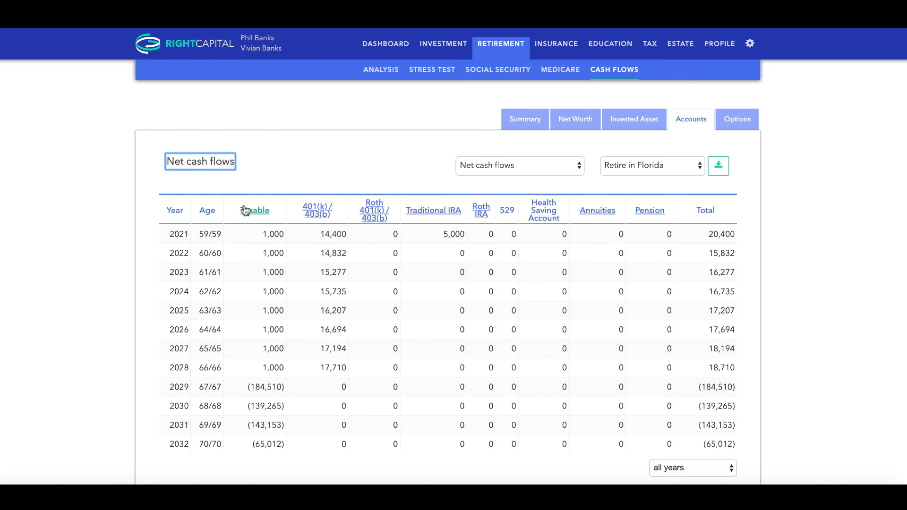
left_click(249, 209)
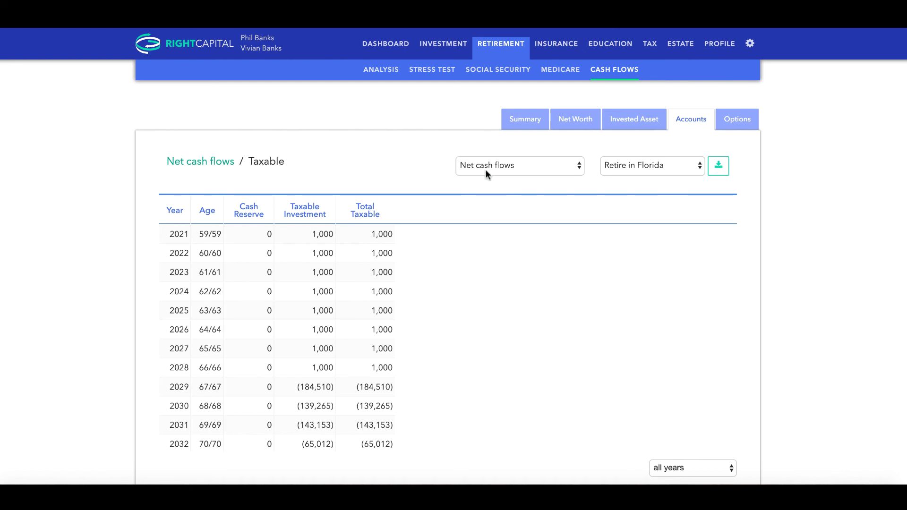
left_click(213, 163)
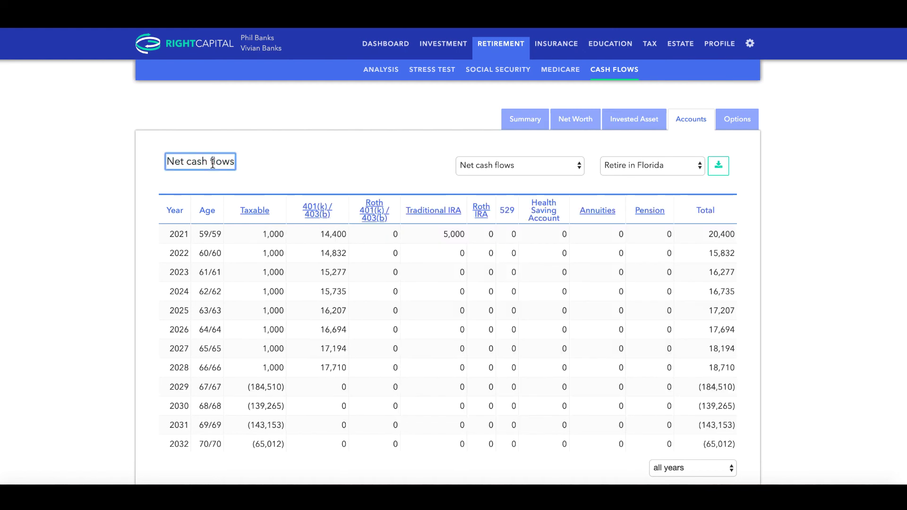
- Drill down into the 401(k)/403(b) column of the net cash flows, and view the Options cash flow table for Retire in Florida
left_click(311, 212)
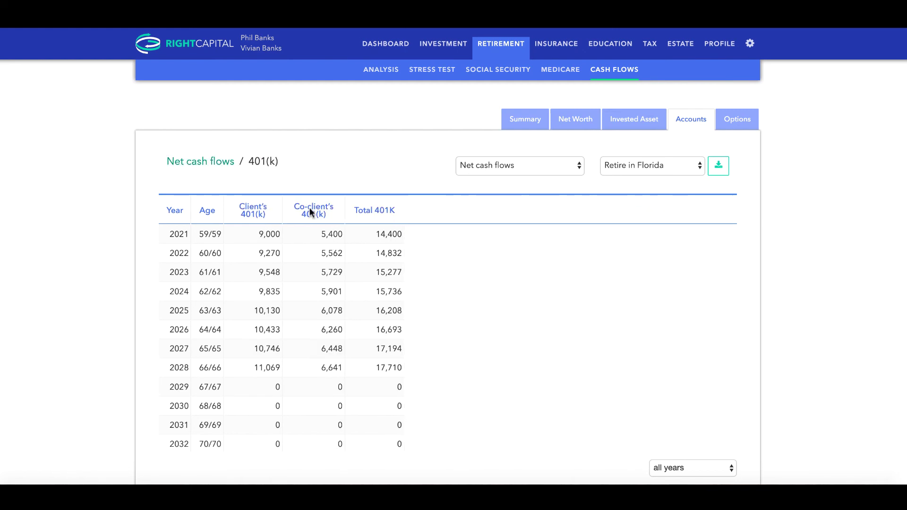
left_click(736, 126)
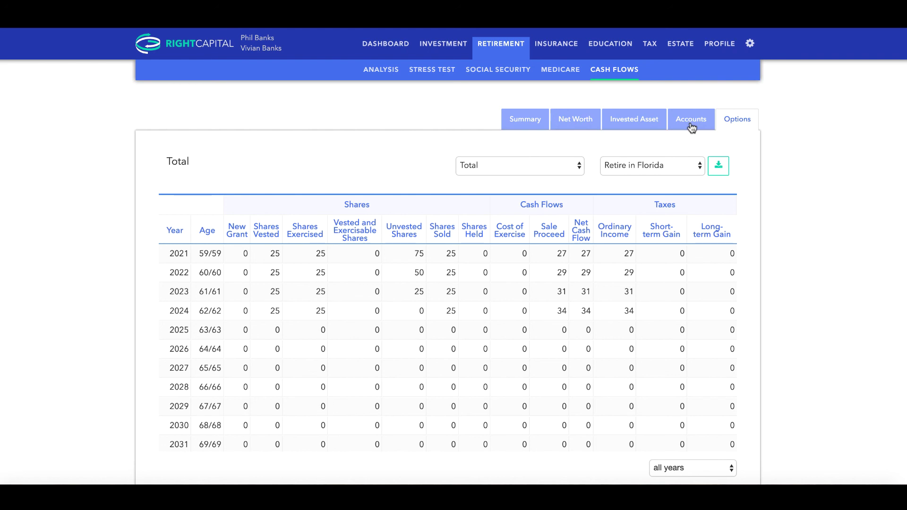
- Drill down into Other Inflows from the cash flow Summary to examine Options and RSUs, returning to the Summary overview
left_click(534, 129)
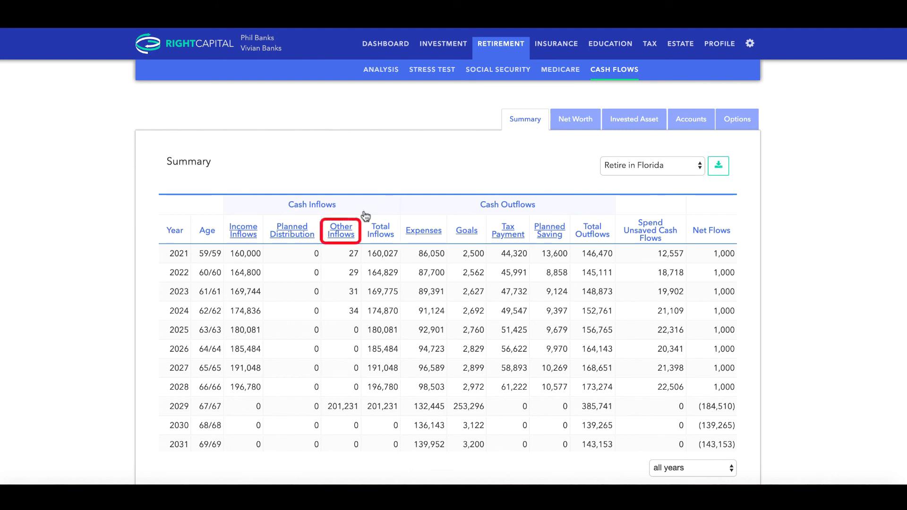
left_click(348, 232)
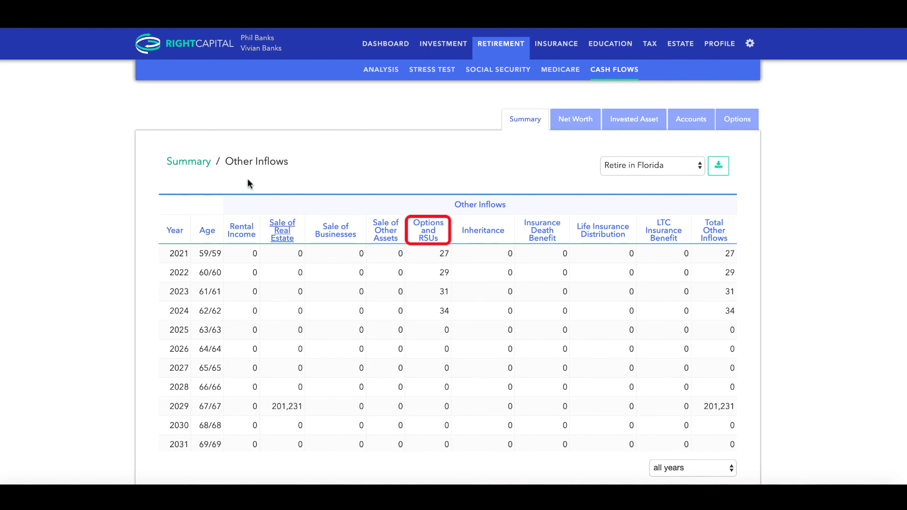
left_click(202, 166)
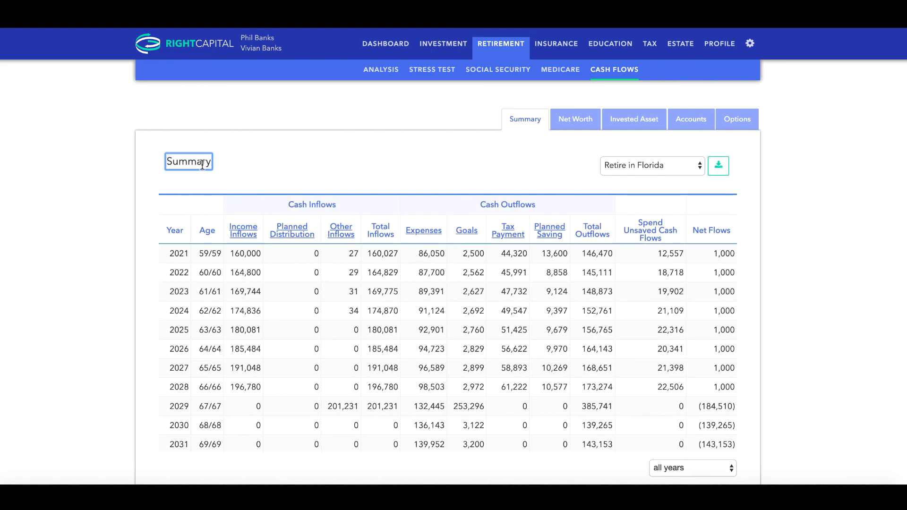
- Leave the client's plan for the advisor's client list and open the support chat messenger
left_click(204, 56)
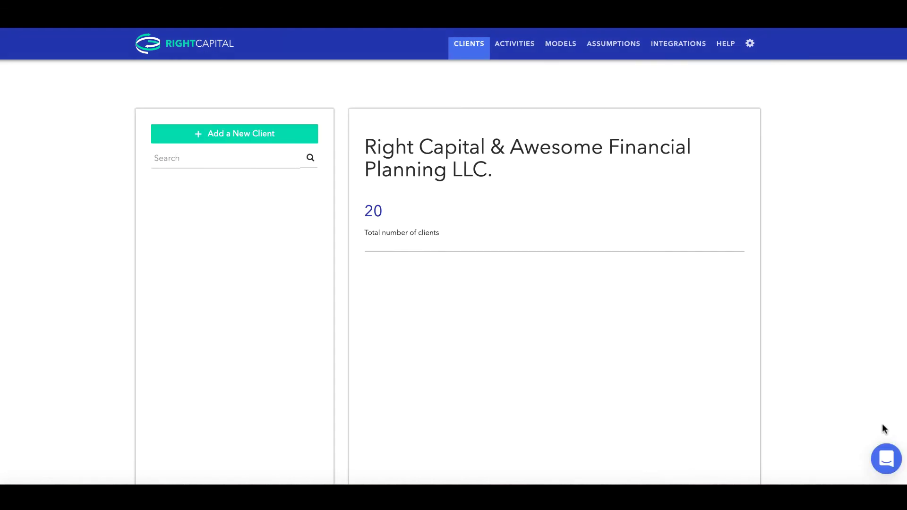
left_click(887, 459)
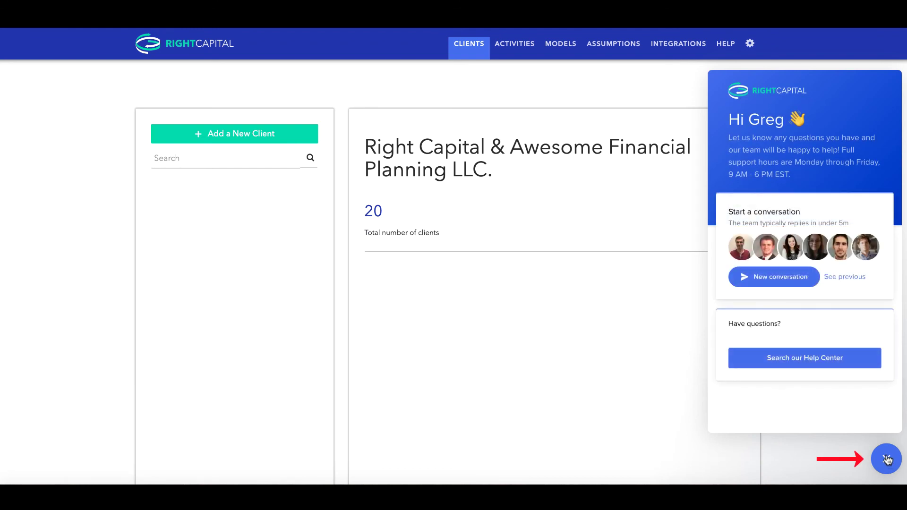